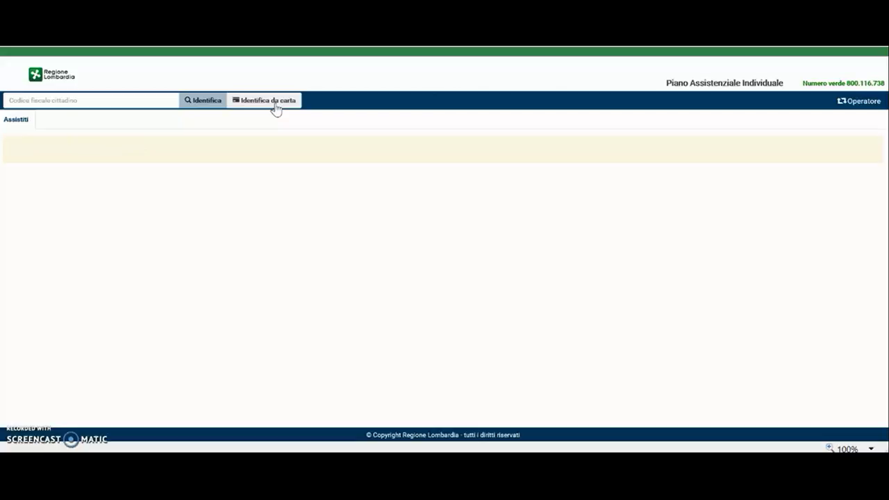
Identify the citizen from the health card, create a new PAI document and review its patient data.
left_click(276, 101)
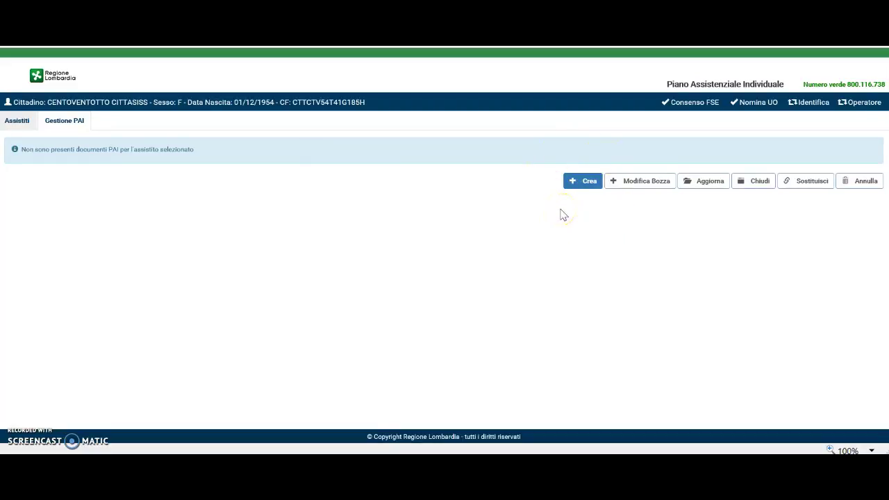
left_click(581, 183)
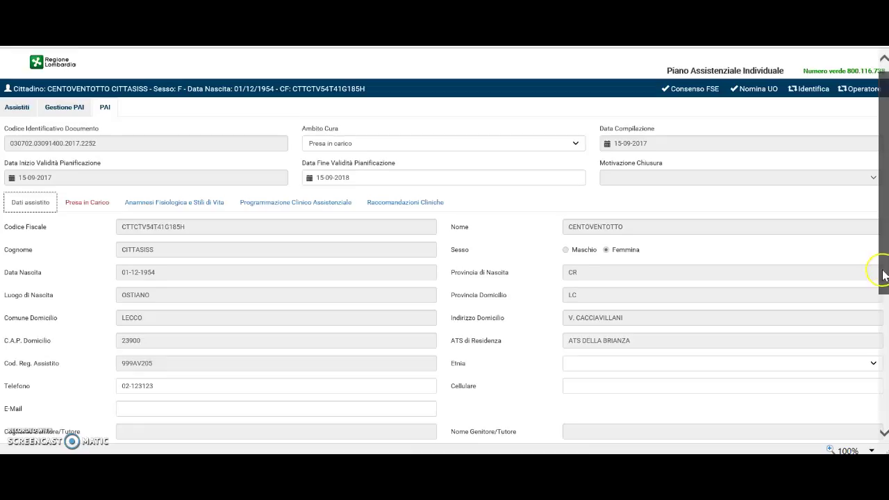
scroll(882, 268, "down", 3)
scroll(445, 245, "down", 3)
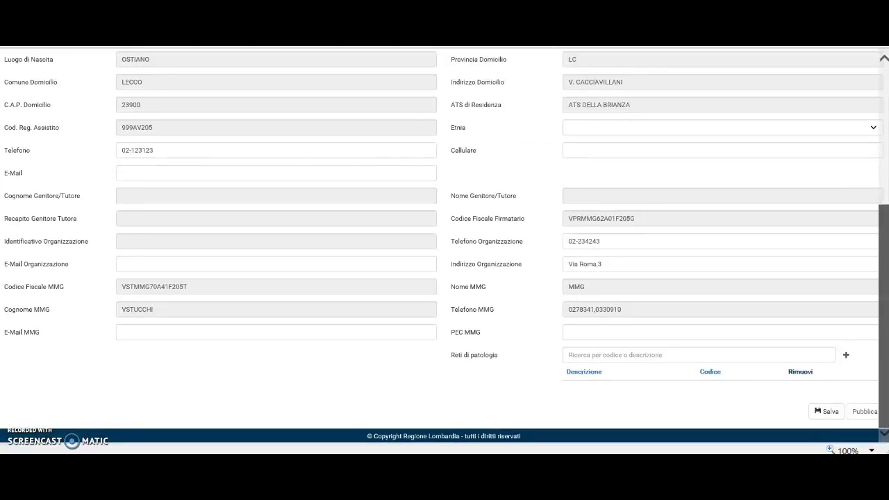
scroll(445, 246, "up", 4)
scroll(444, 245, "up", 3)
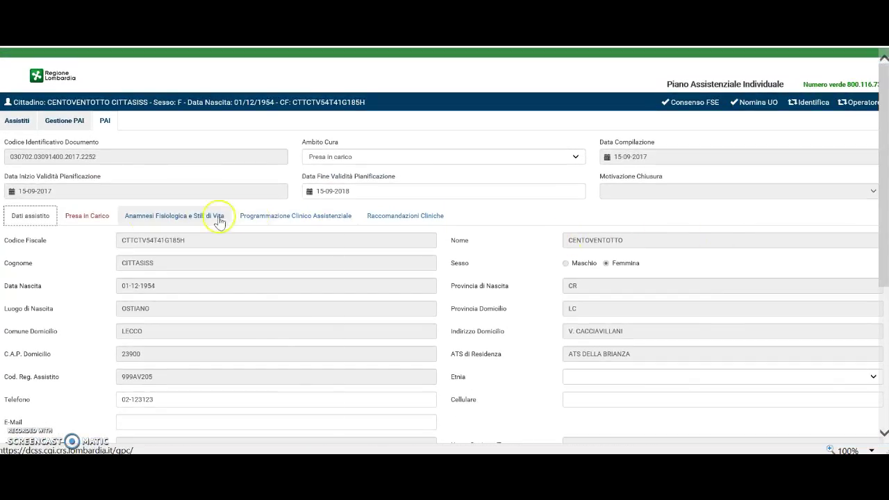
In the Presa in Carico section, set the Obiettivo to "04 - Controllo dell'evoluzione della malattia".
left_click(93, 216)
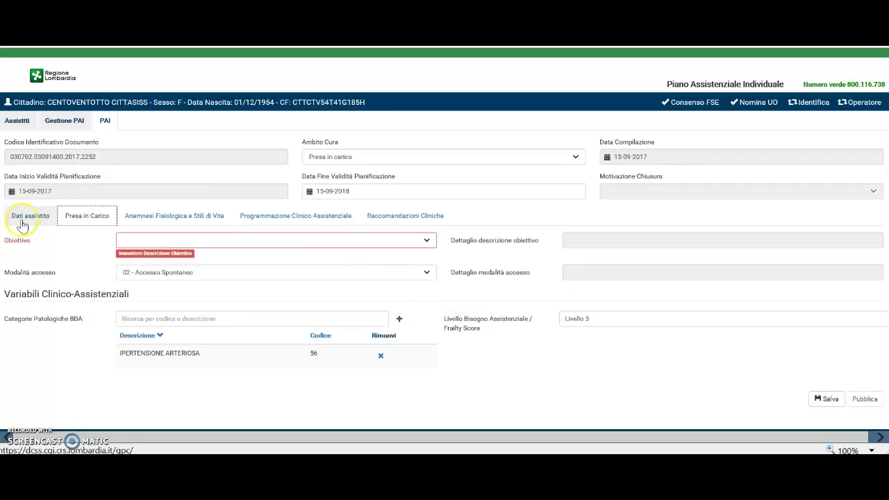
left_click(189, 239)
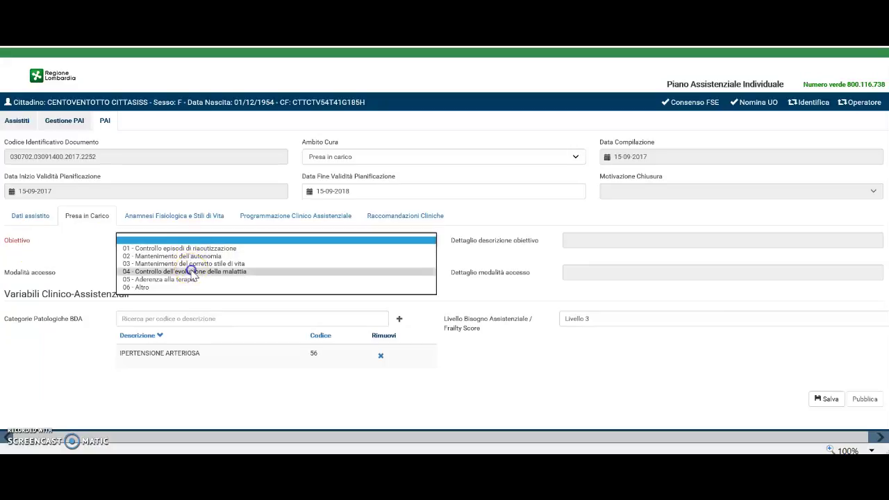
left_click(189, 271)
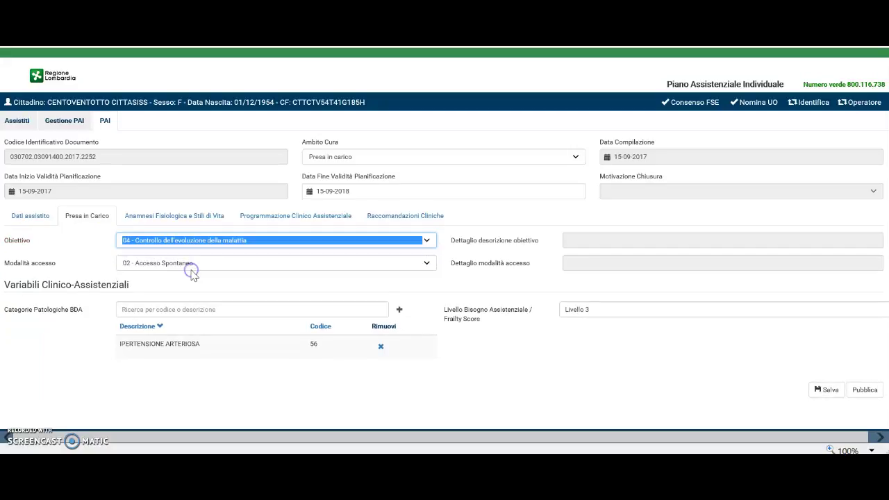
In Programmazione Clinico Assistenziale, choose the outpatient service "08897.08 - VISITA CARDIOLOGICA (PRIMA VISITA)".
left_click(271, 217)
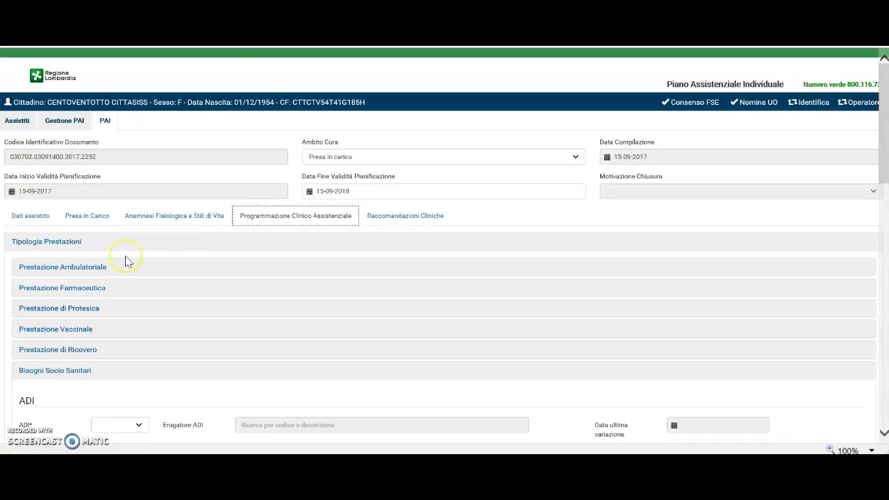
left_click(103, 268)
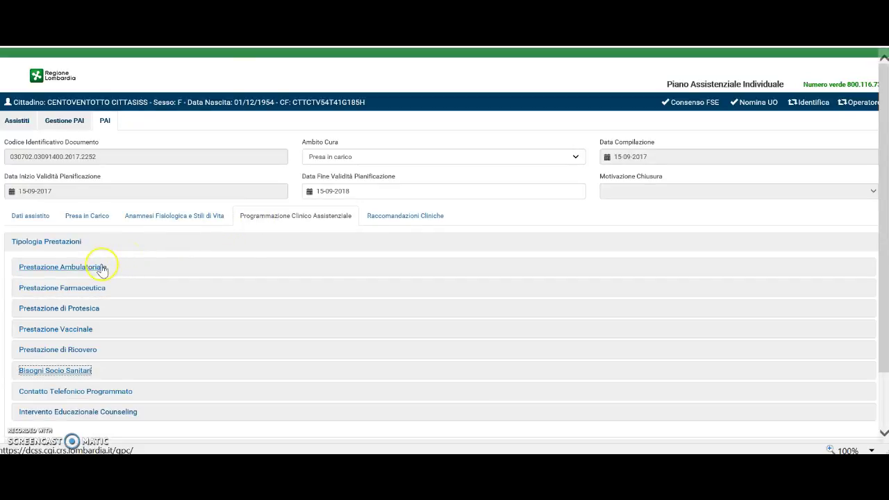
left_click(161, 298)
type("visita cardio")
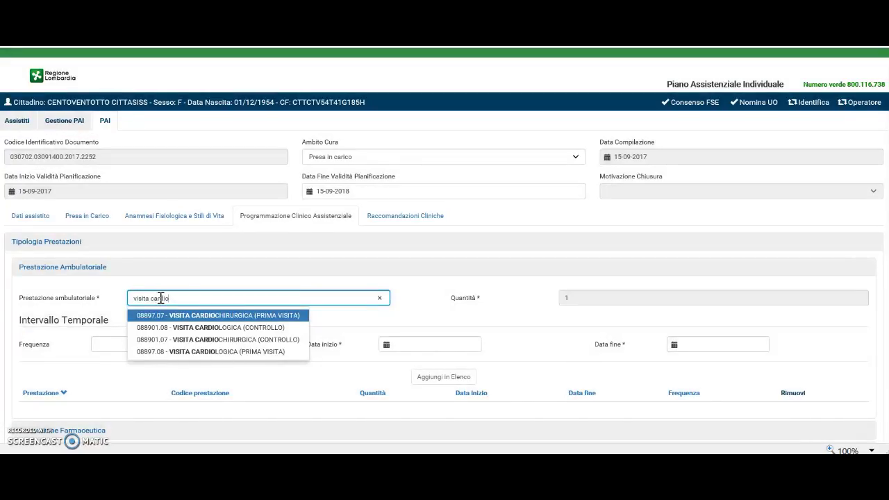
left_click(169, 352)
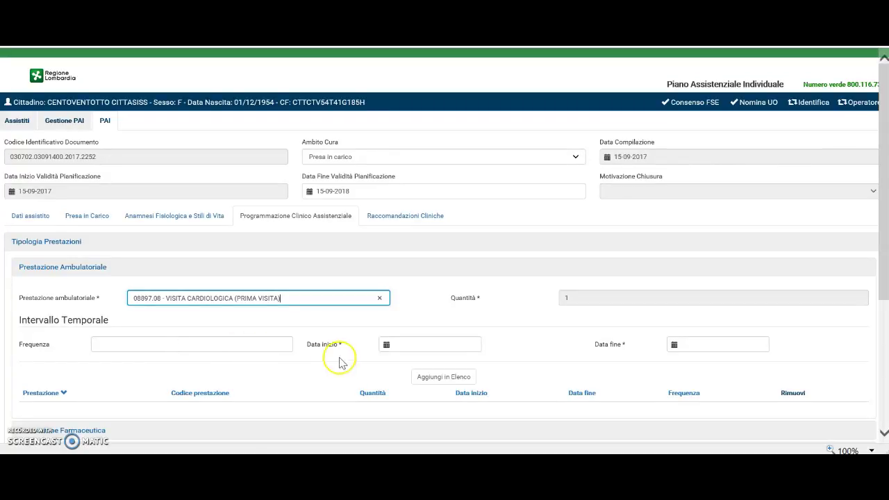
Add the cardiology visit to the list with frequency "una volta all'anno", from 15-09-2017 to 28-09-2017.
left_click(174, 350)
left_click(171, 345)
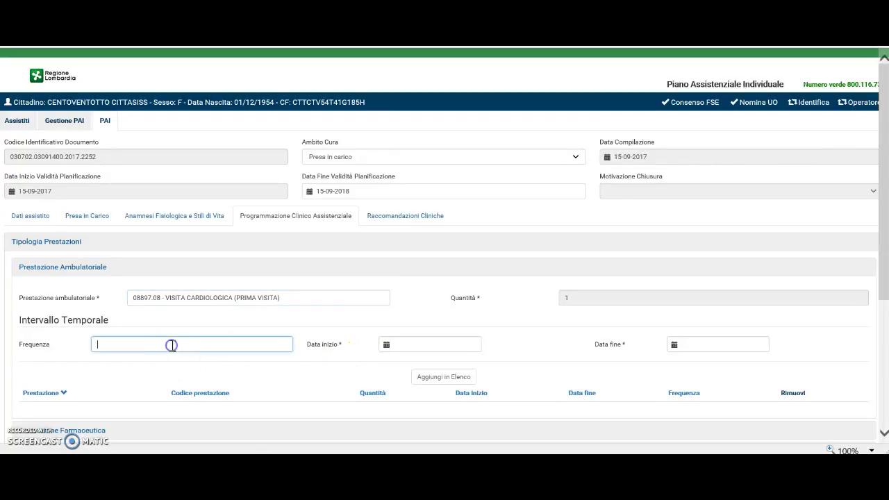
type("una volta all'anno")
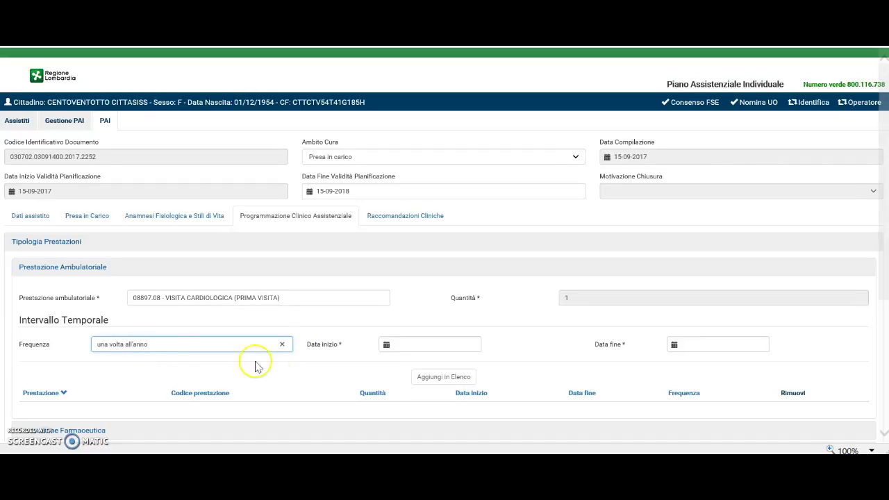
left_click(382, 344)
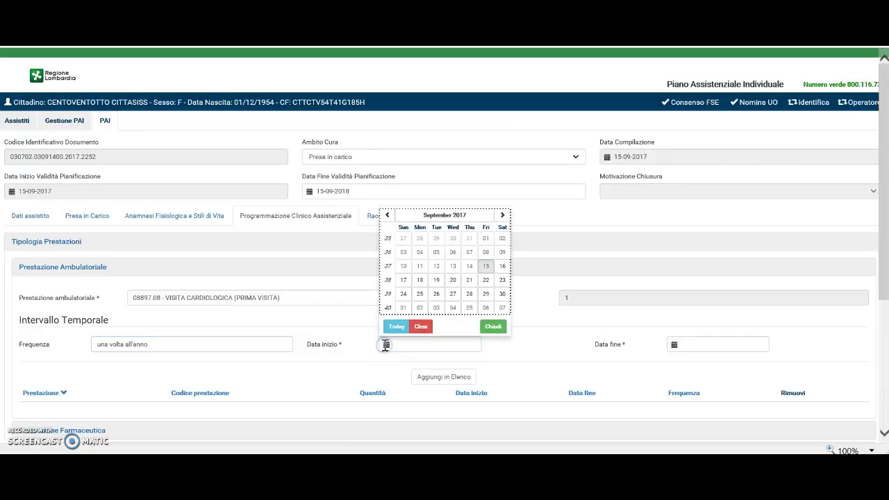
left_click(485, 269)
left_click(674, 343)
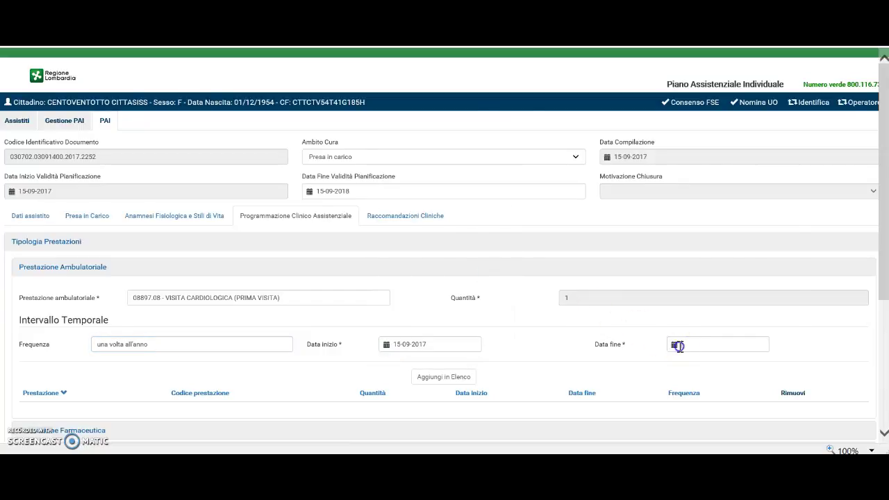
left_click(756, 295)
left_click(448, 377)
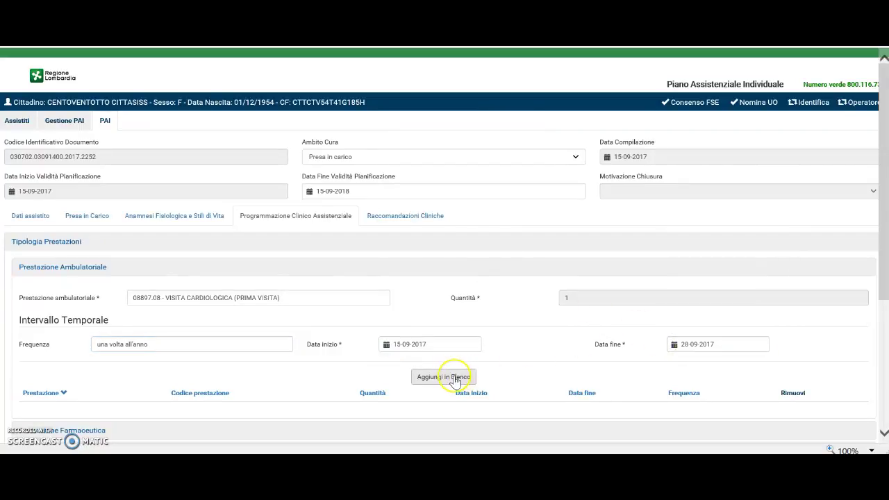
Look up "elettrocardiogramma" as the next outpatient service and choose "088952 - ELETTROCARDIOGRAMMA".
left_click(270, 297)
type("elettrocar")
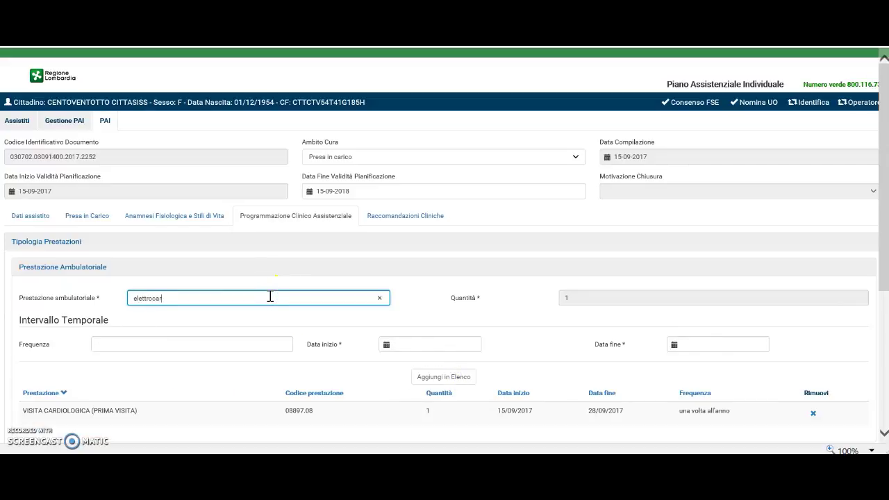
type("dio")
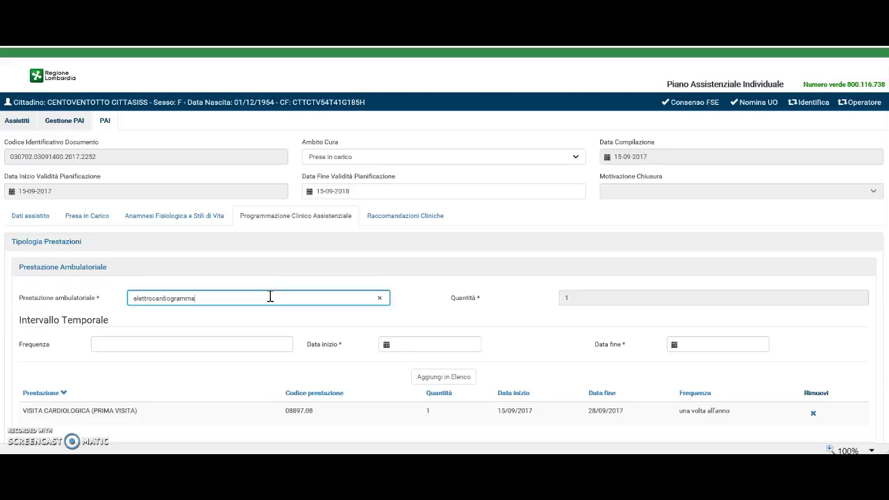
type("gramma")
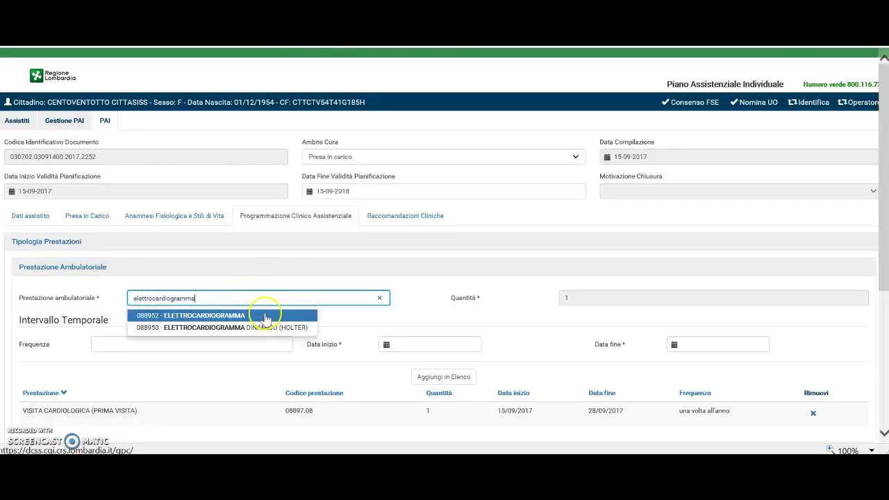
left_click(265, 312)
Add the electrocardiogram to the list with frequency "due volte all'anno" and both start and end dates 15-09-2017.
left_click(236, 344)
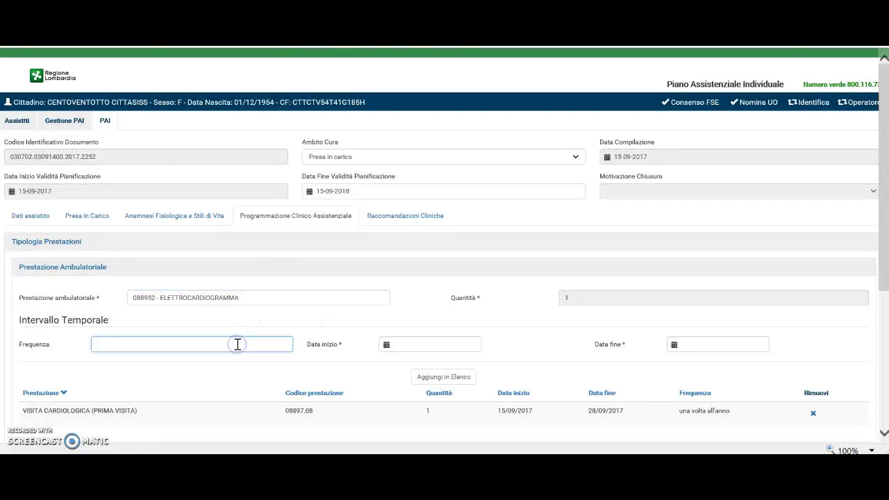
type("due volte all'anno")
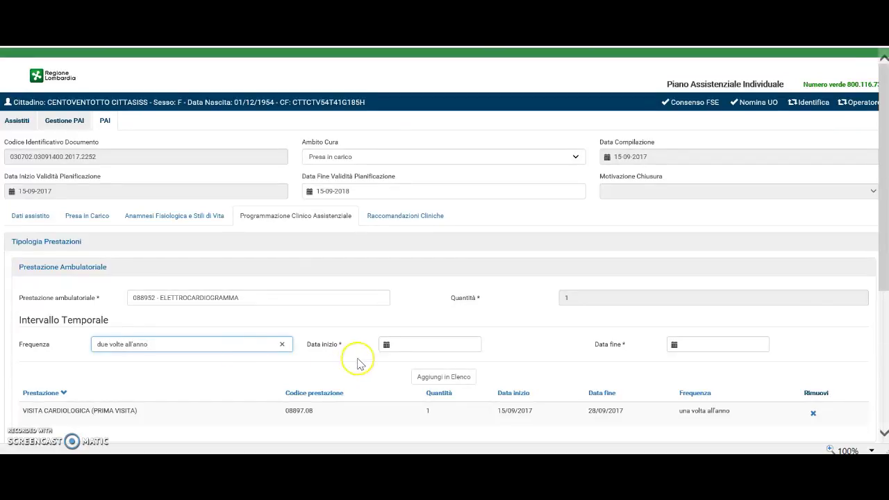
left_click(386, 344)
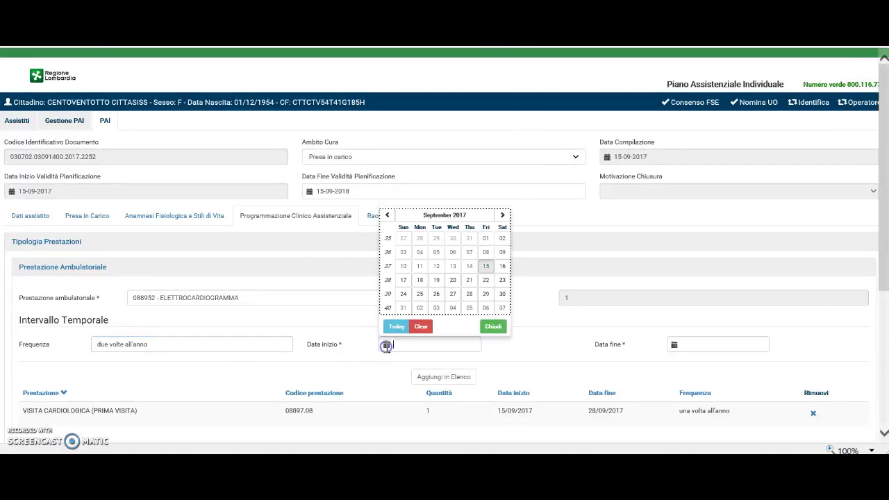
left_click(486, 266)
left_click(674, 343)
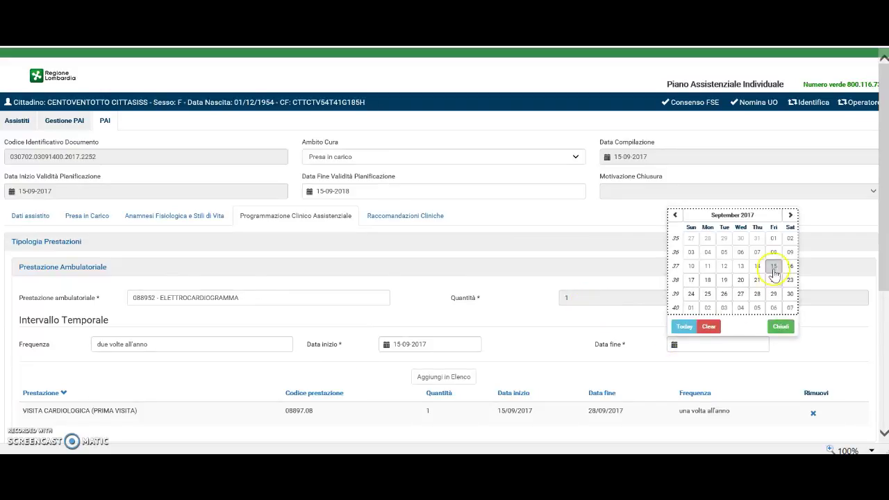
left_click(774, 266)
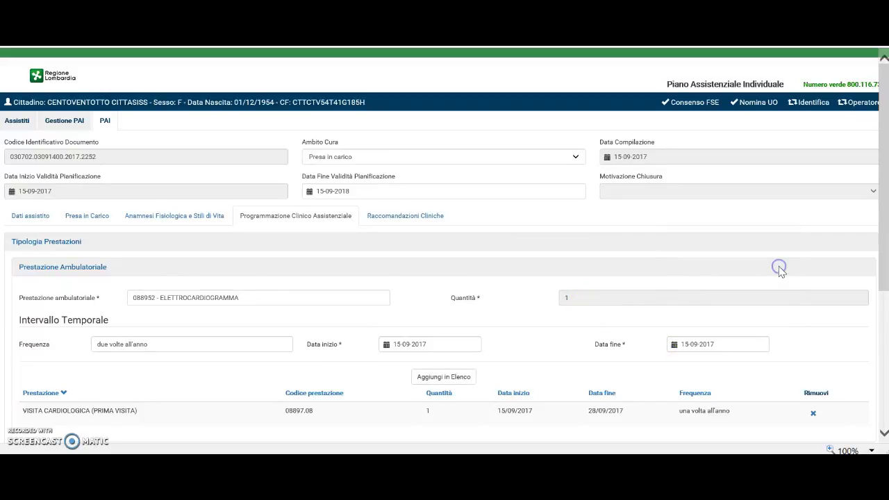
left_click(445, 377)
Add the outpatient service "0090143 - COLESTEROLO TOTALE" to the list, from 20-09-2017 to 22-09-2017.
left_click(231, 298)
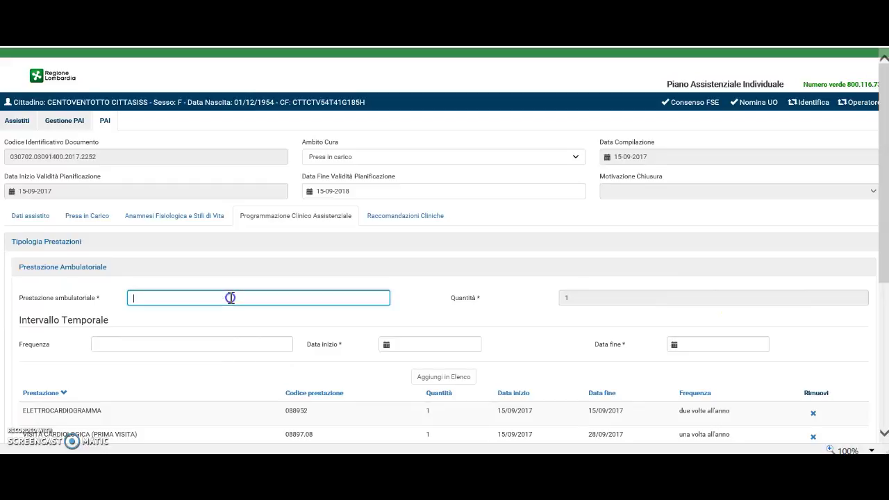
type("colesterolo totale")
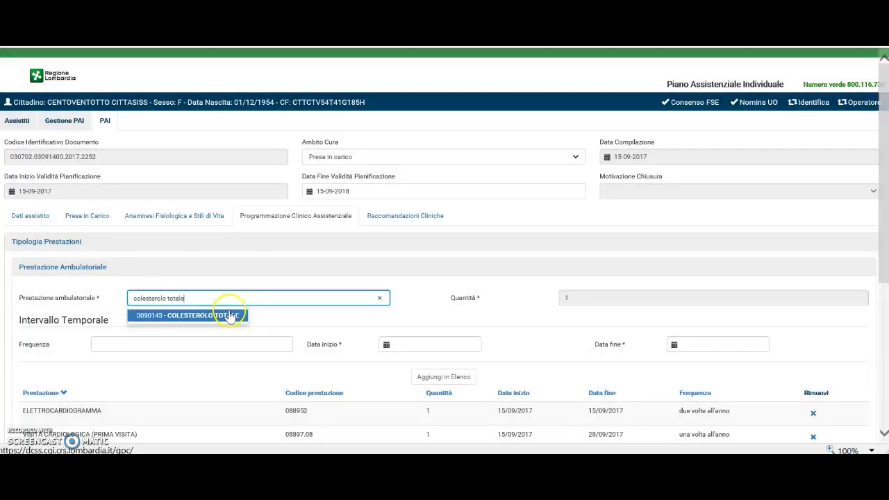
left_click(231, 312)
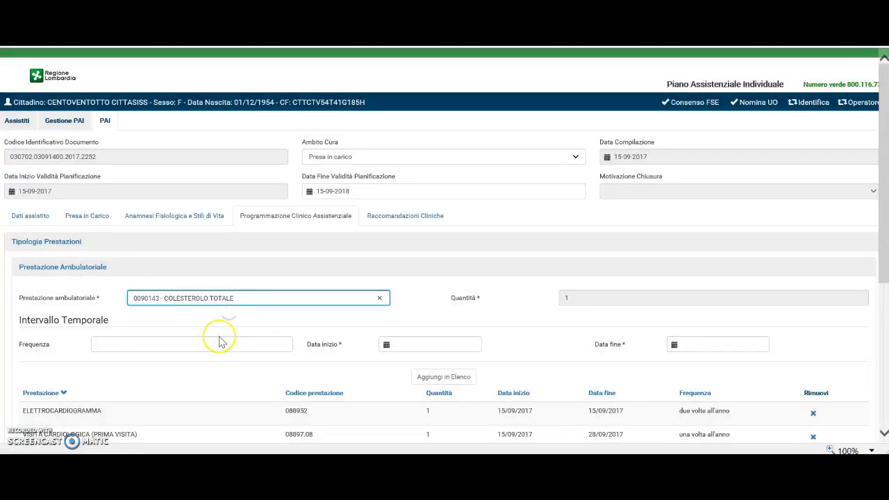
left_click(386, 345)
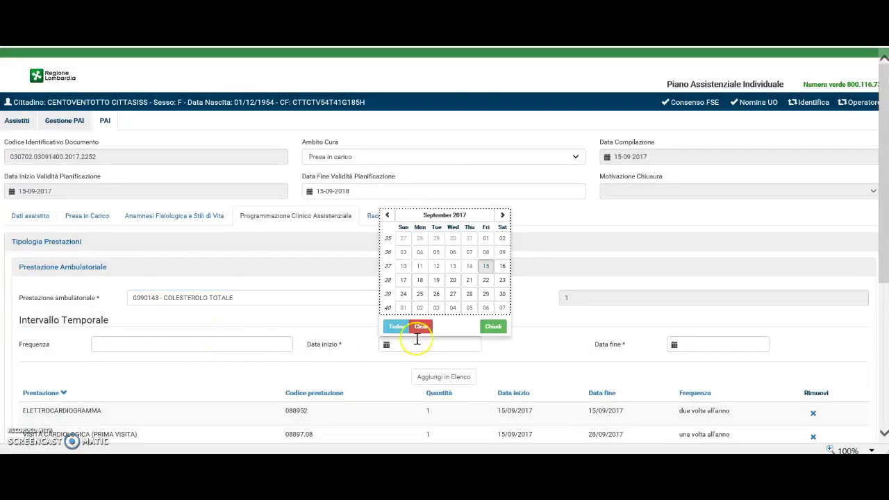
left_click(453, 280)
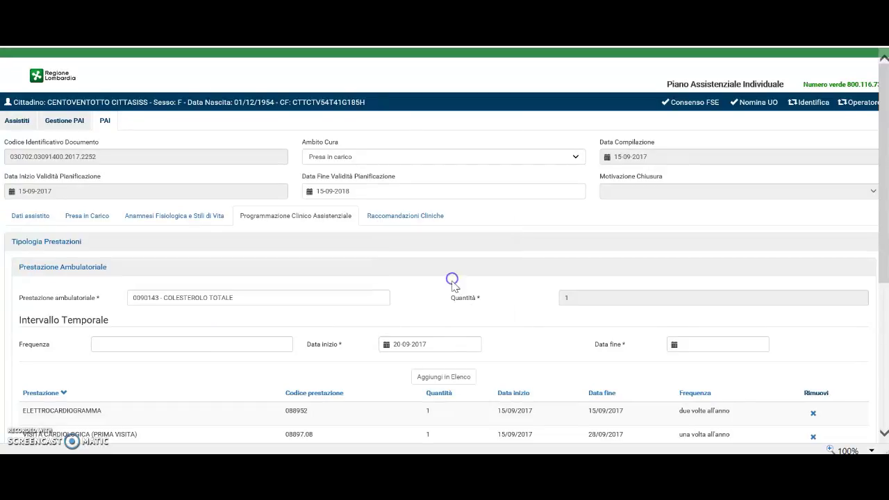
left_click(674, 345)
left_click(772, 281)
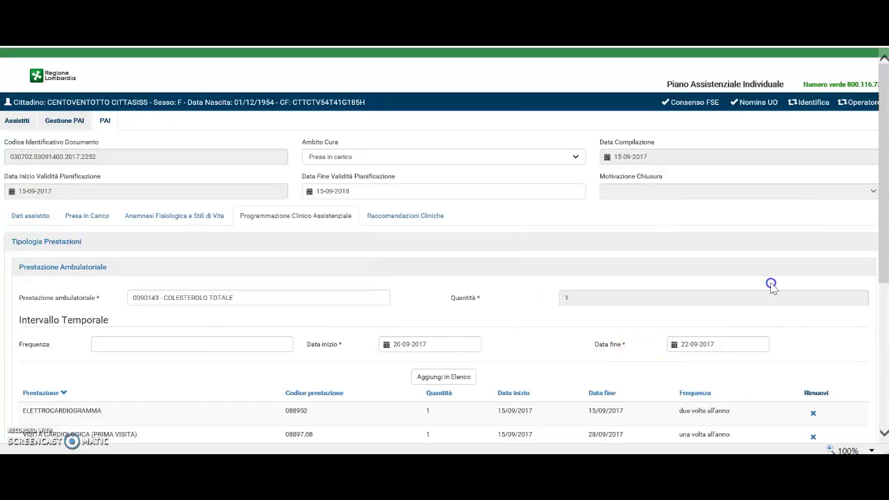
left_click(455, 377)
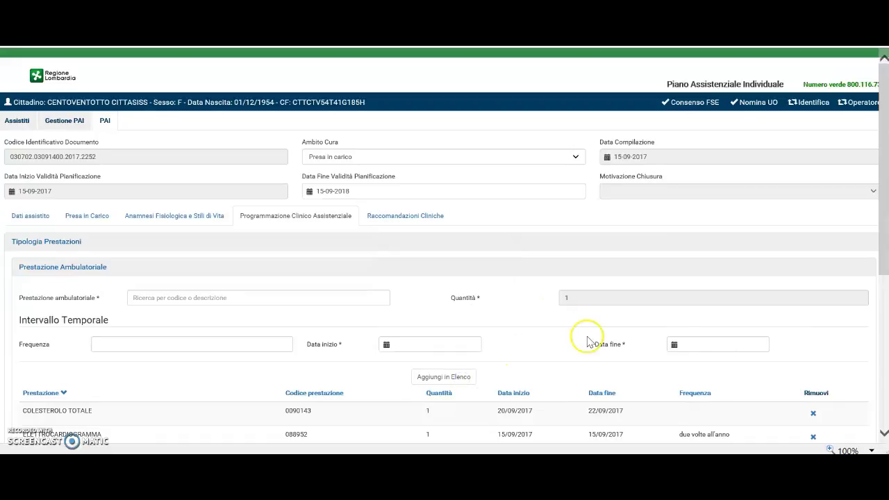
Add the pharmaceutical service "C09BB02 - ENALAPRIL E LERCANIDIPINA" to the list with frequency "una volta al giorno".
left_click_drag(884, 254, 879, 325)
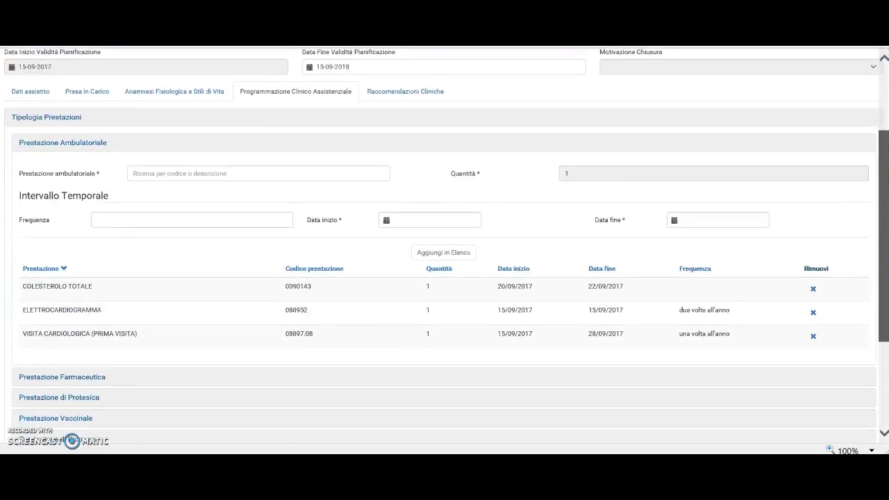
left_click(99, 381)
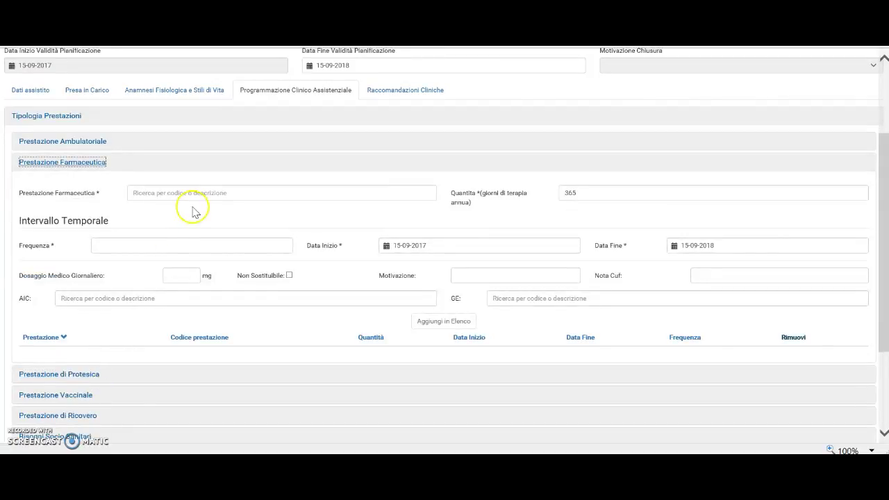
left_click(197, 191)
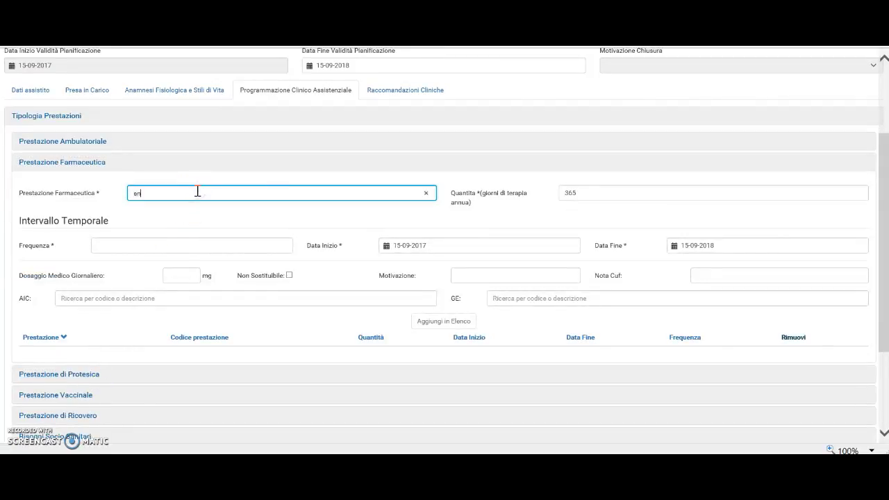
type("enalapr")
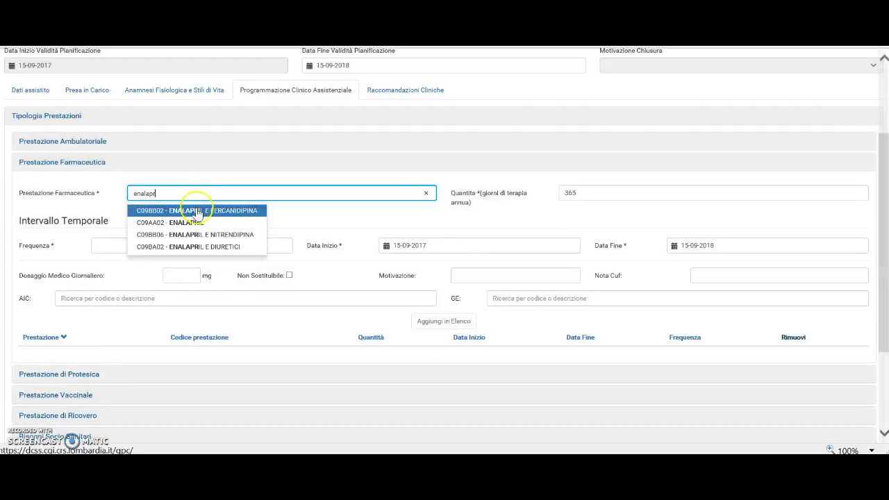
left_click(199, 206)
left_click(178, 242)
type("una volta al giorno")
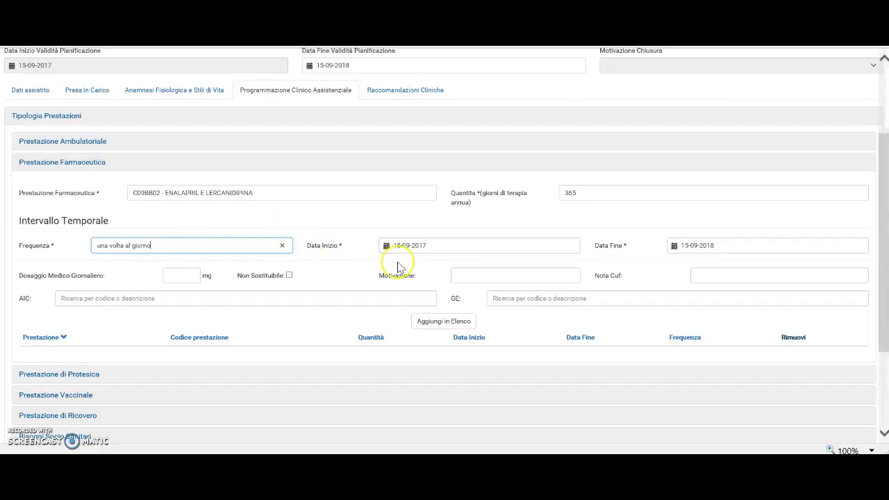
left_click(432, 321)
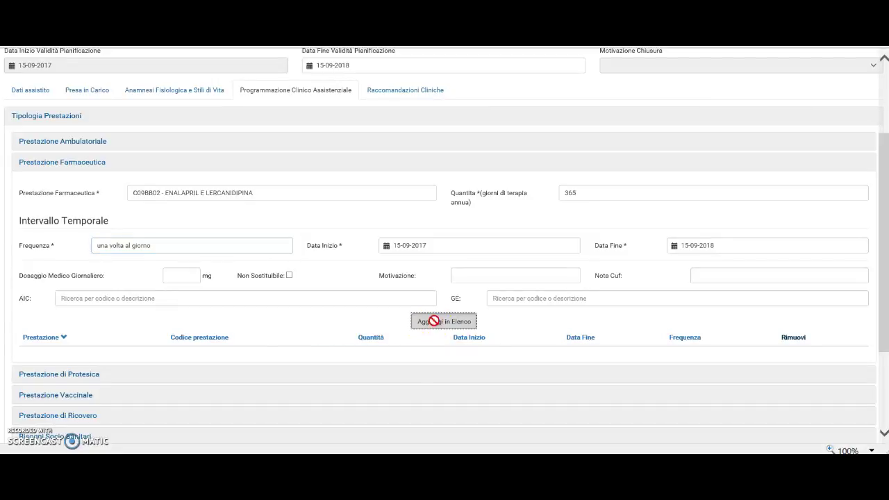
Add the pharmaceutical service "G03CX01 - TIBOLONE" to the list with frequency "due volte al giorno".
left_click(215, 194)
type("tibolone")
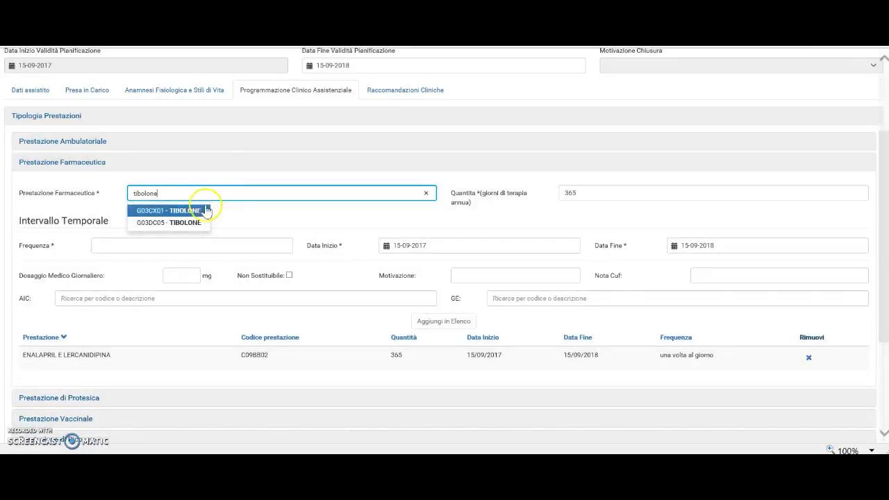
left_click(198, 206)
left_click(158, 243)
type("due volte a")
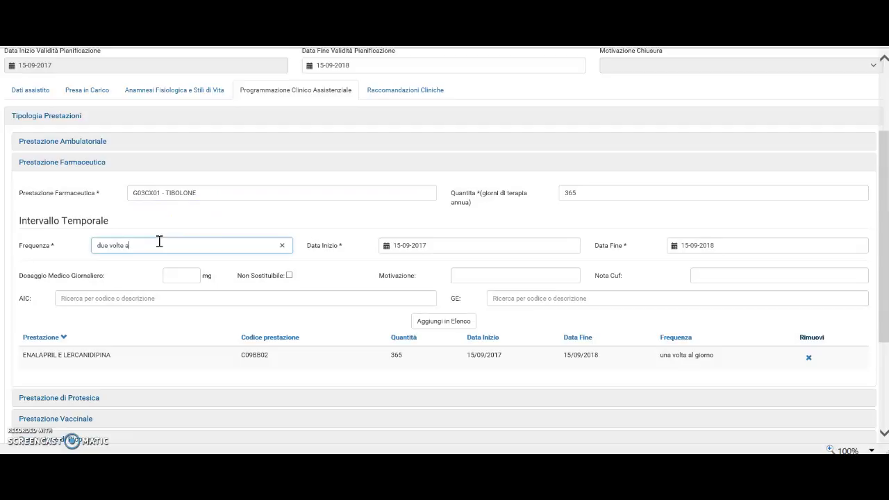
type("l")
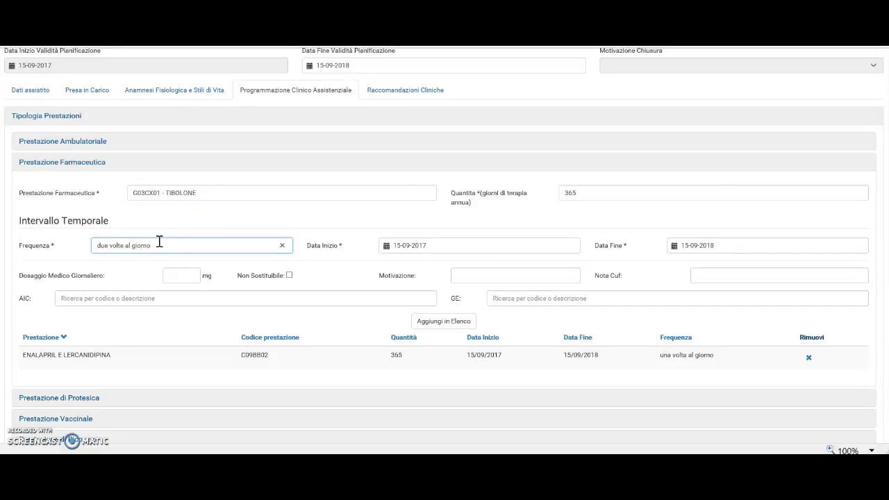
type(" giorno")
left_click(416, 323)
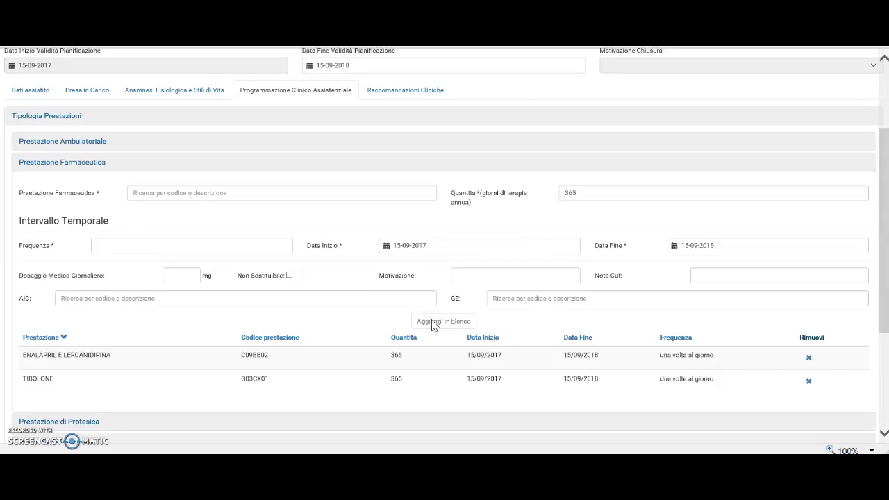
Choose the scheduled phone contact "01 - Contatto telefonico per valutare aderenza al piano di cura" with frequency "due volte al mese".
left_click(117, 319)
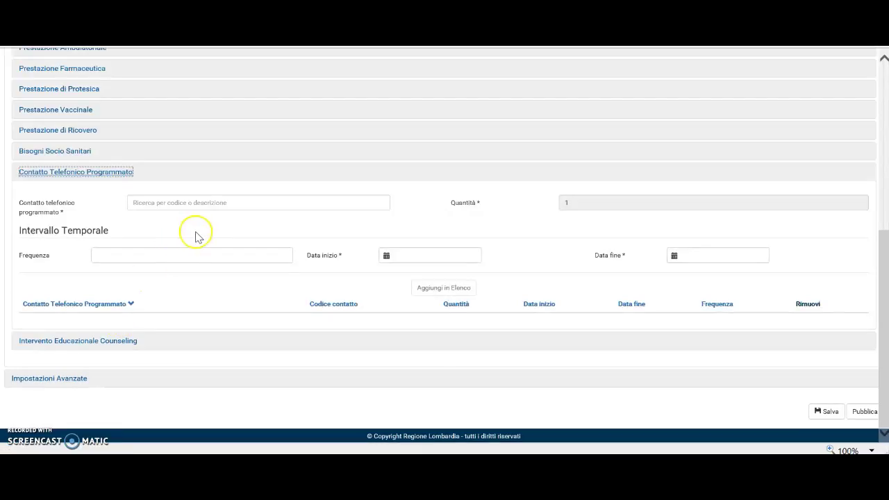
left_click(205, 202)
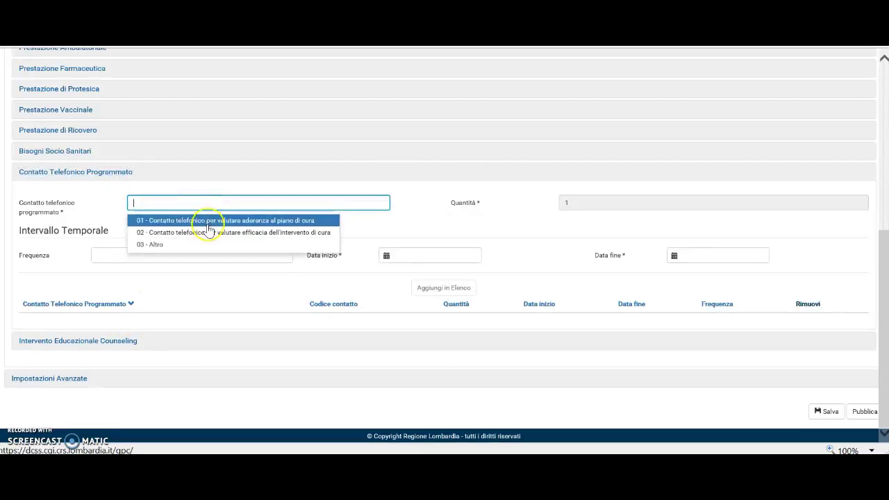
left_click(208, 223)
left_click(179, 256)
type("due volte al")
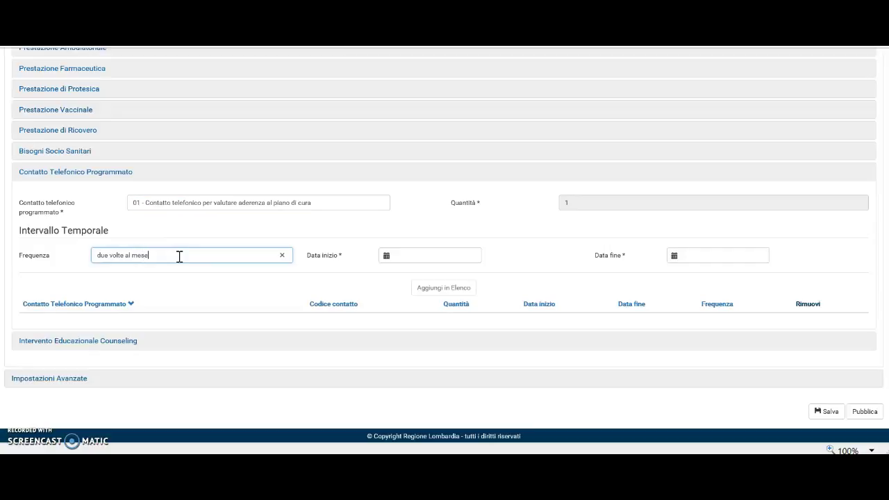
type(" mese")
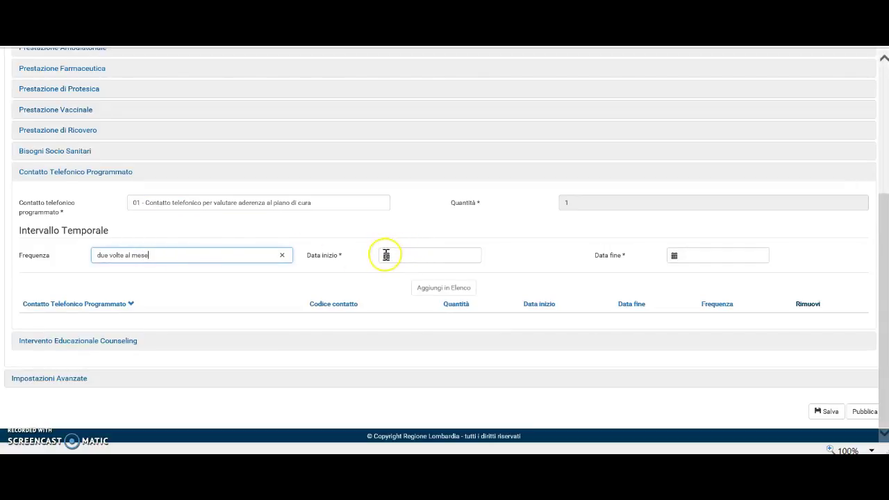
Set the phone contact's start and end dates both to 15-09-2017 and add it to the list.
left_click(385, 255)
left_click(486, 323)
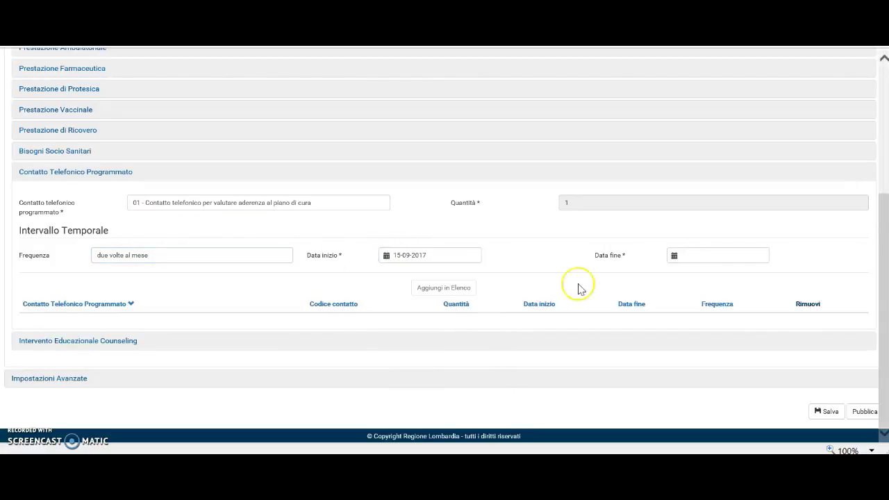
left_click(676, 255)
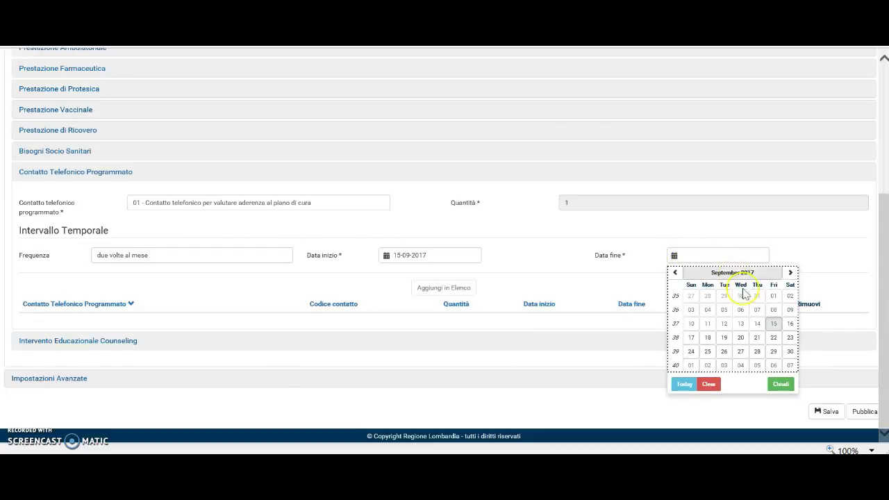
left_click(776, 330)
left_click(453, 286)
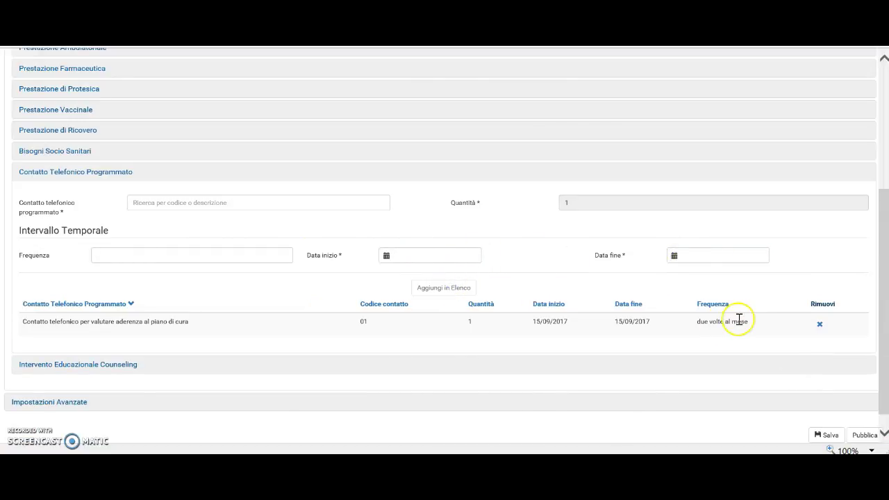
Review the plan's sections for physiological history and lifestyle and for clinical recommendations.
left_click_drag(881, 327, 876, 174)
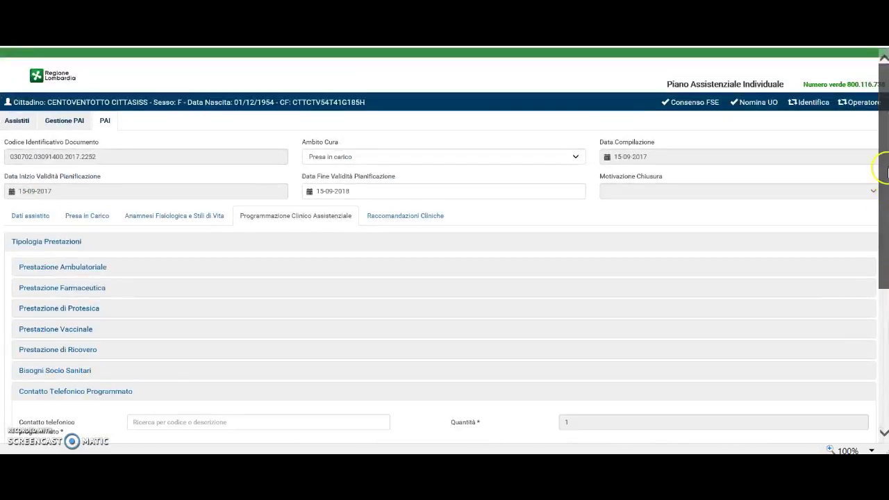
left_click(194, 216)
left_click(181, 239)
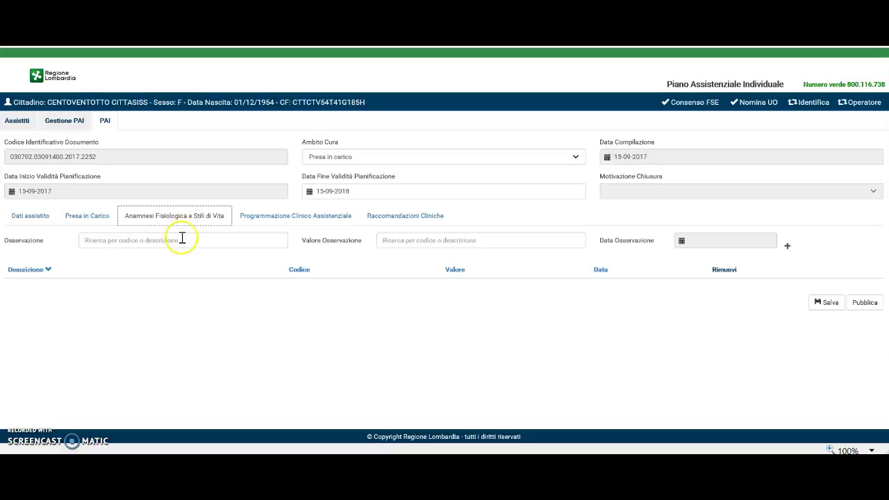
left_click(401, 217)
left_click(336, 246)
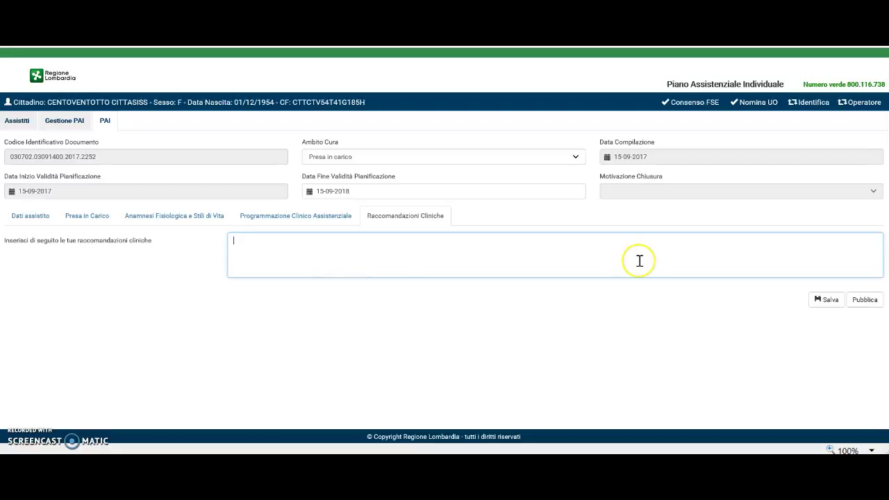
Publish the care plan, enter the signature PIN to sign the documents digitally, and close the publication result.
left_click(867, 303)
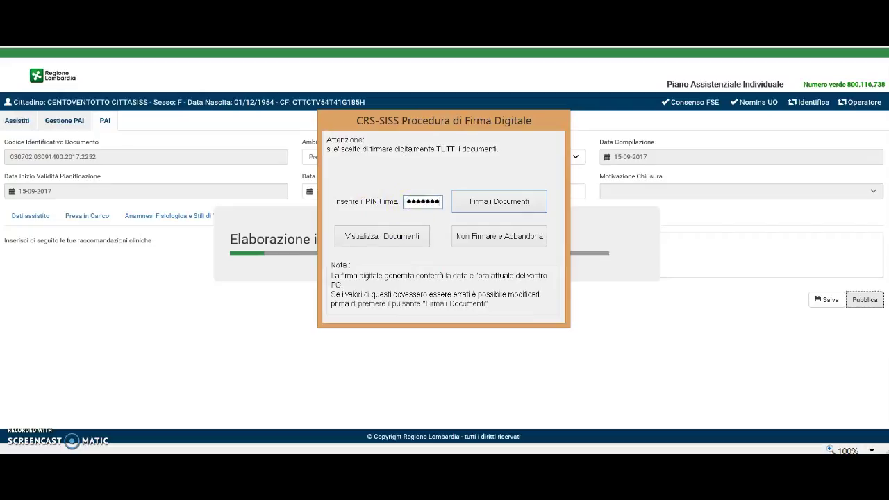
left_click(501, 201)
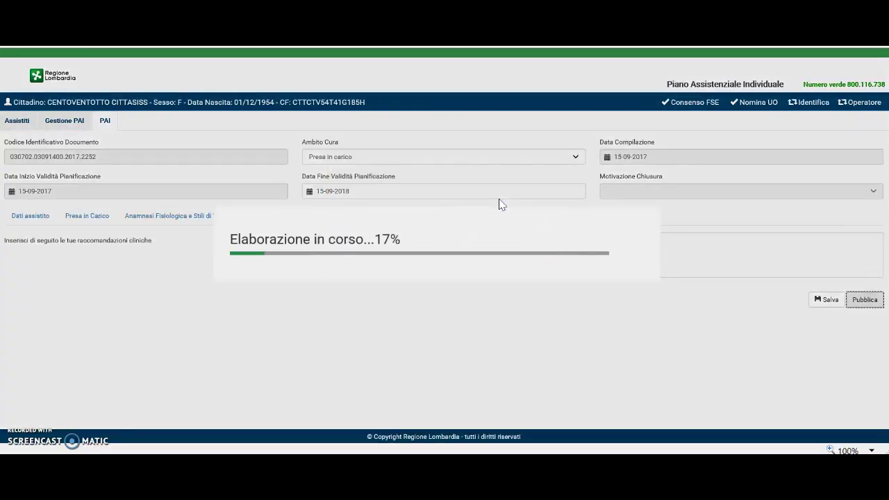
left_click(507, 202)
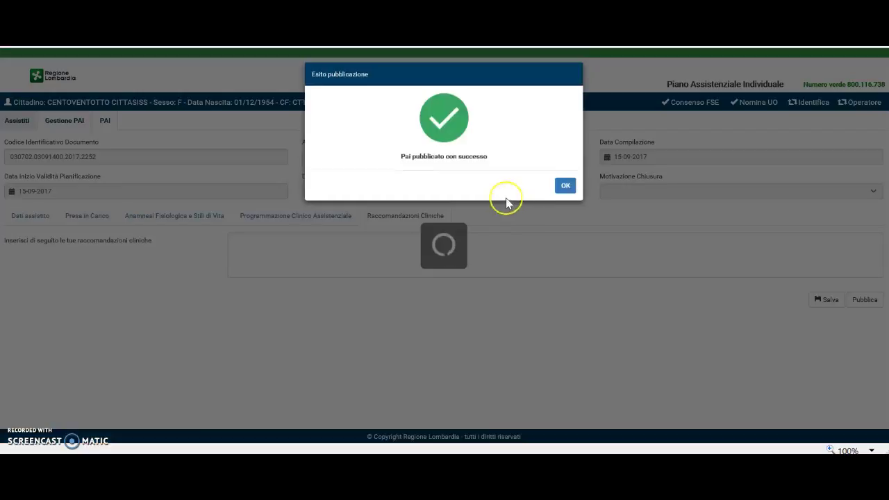
left_click(564, 188)
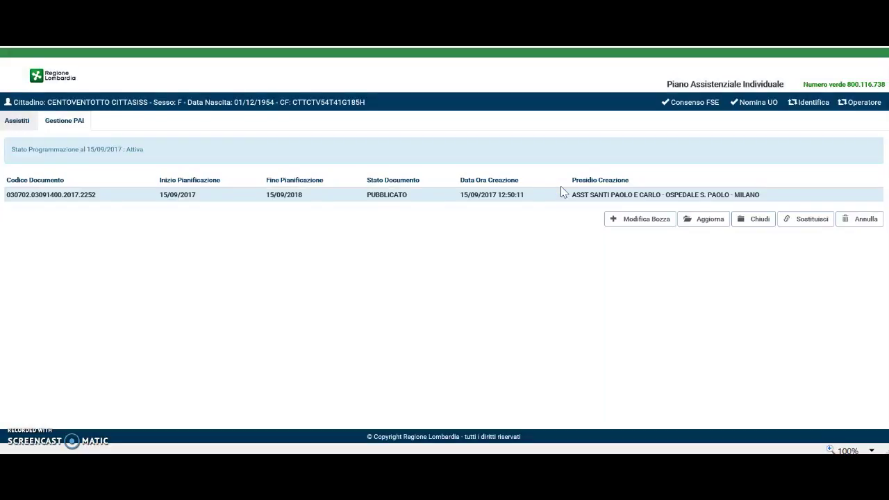
Open the published care plan's document and read through its scheduled services and phone contact.
left_click(555, 201)
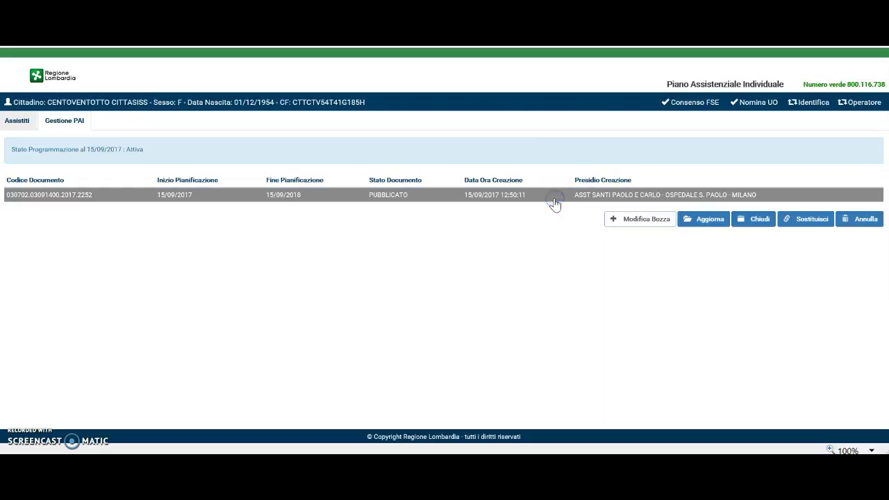
double_click(555, 201)
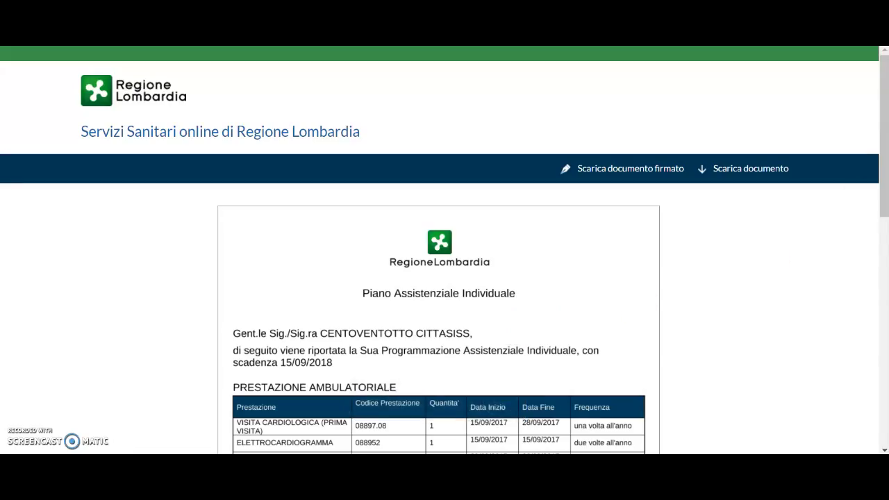
left_click_drag(885, 179, 886, 269)
scroll(444, 251, "down", 3)
scroll(886, 311, "down", 10)
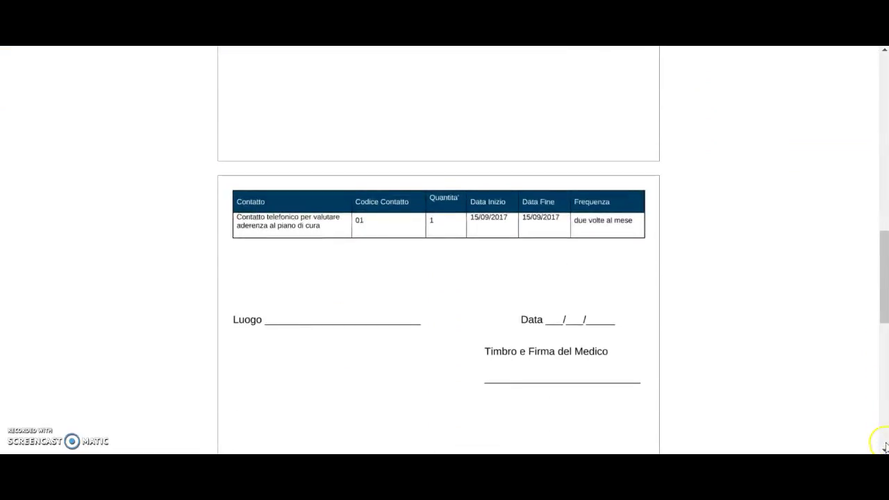
left_click_drag(883, 314, 879, 135)
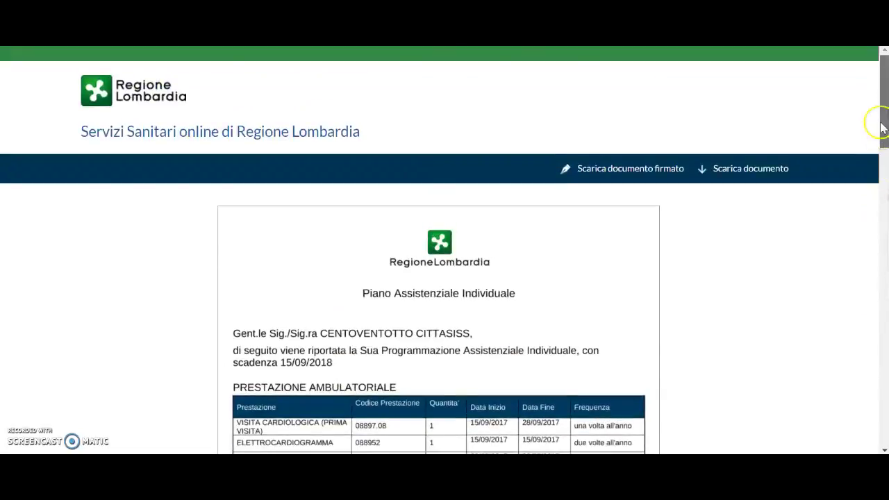